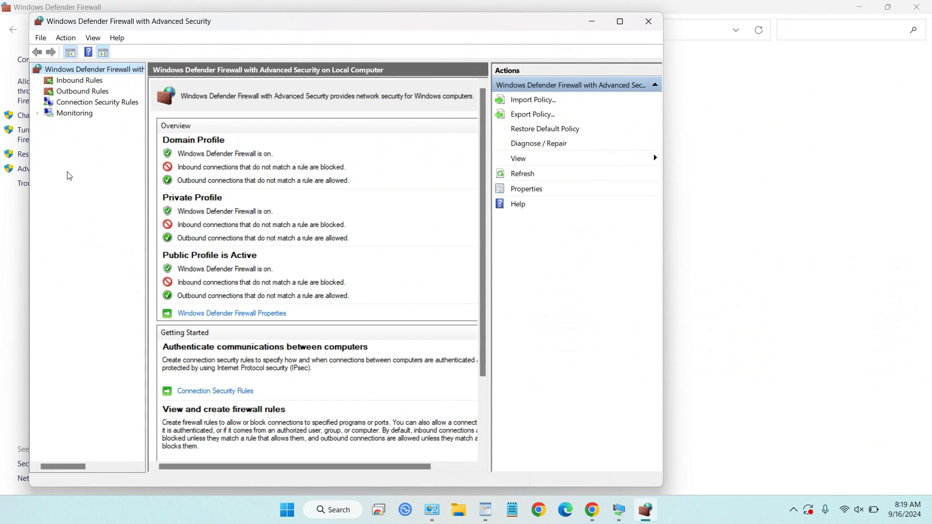
# Switch to Chrome, copy the Austria proxy's IP 158.255.212.55 from the proxy list and paste it as a new tab's address.
pyautogui.click(592, 510)
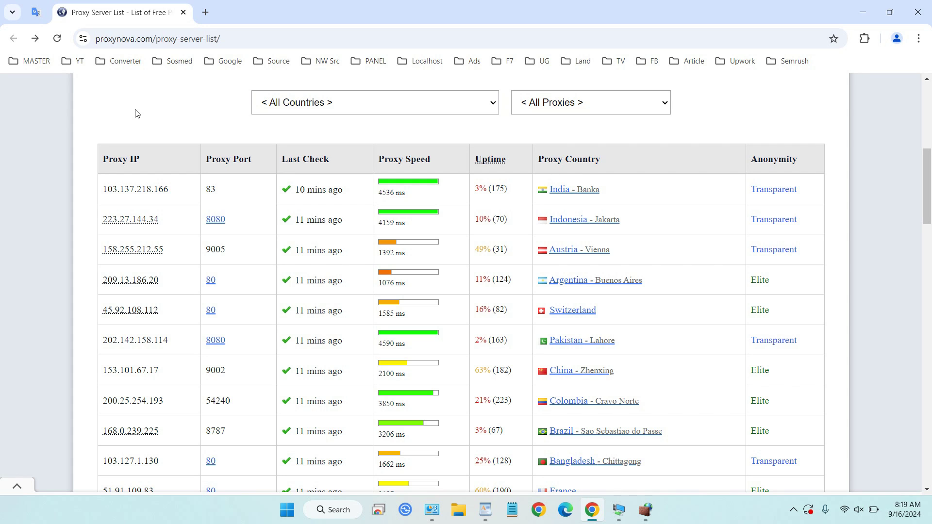
pyautogui.click(168, 250)
pyautogui.moveTo(168, 253); pyautogui.dragTo(106, 259)
pyautogui.hotkey('ctrl', 'c')
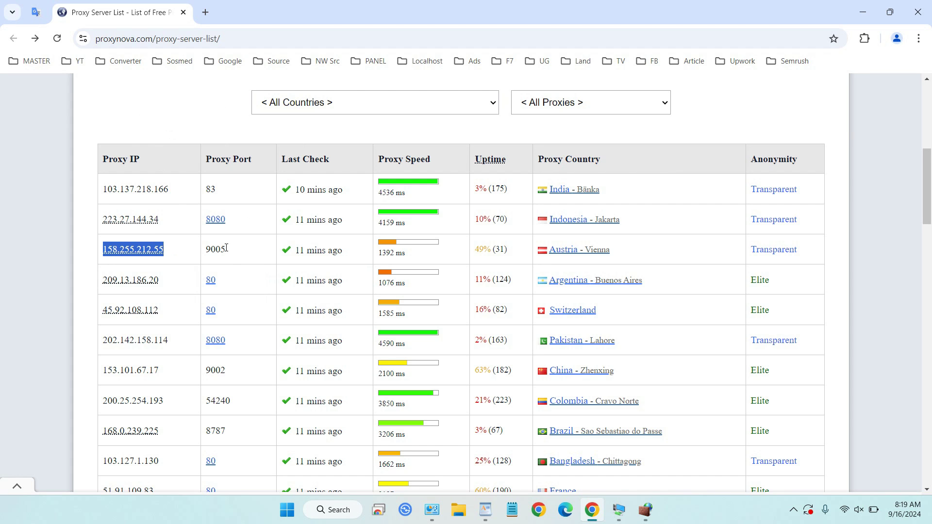
pyautogui.click(205, 13)
pyautogui.hotkey('ctrl', 'v')
# Copy the Austria proxy's port from the list, append it to the address as :9005 and load 158.255.212.55:9005.
pyautogui.click(153, 4)
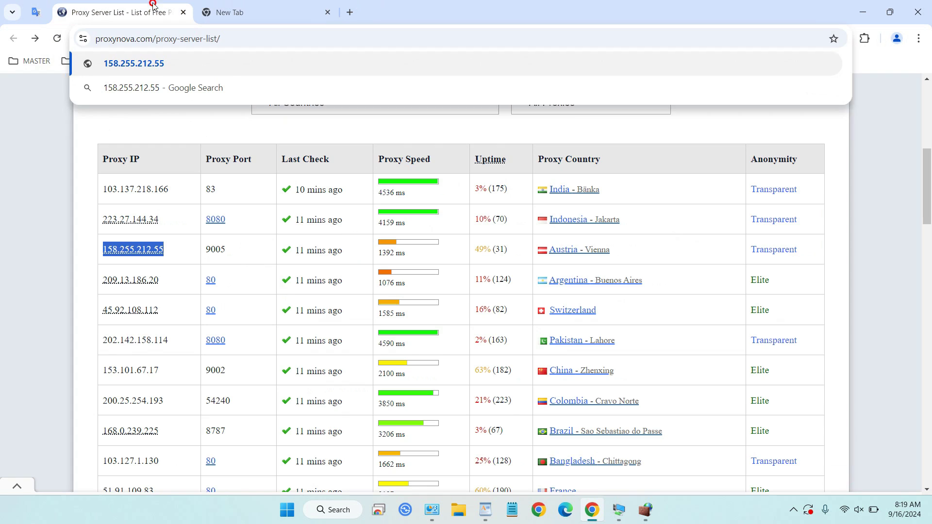
pyautogui.moveTo(236, 253); pyautogui.dragTo(205, 252)
pyautogui.rightClick(208, 253)
pyautogui.click(221, 266)
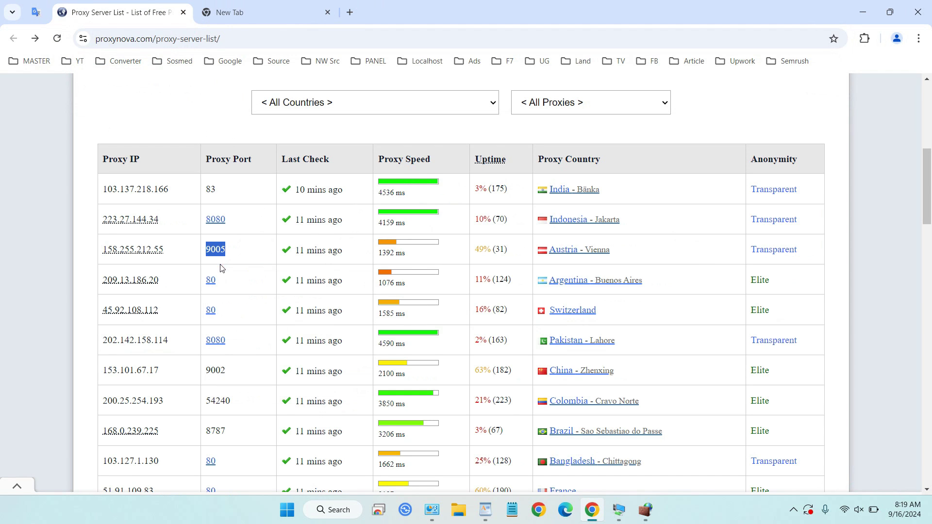
pyautogui.click(257, 7)
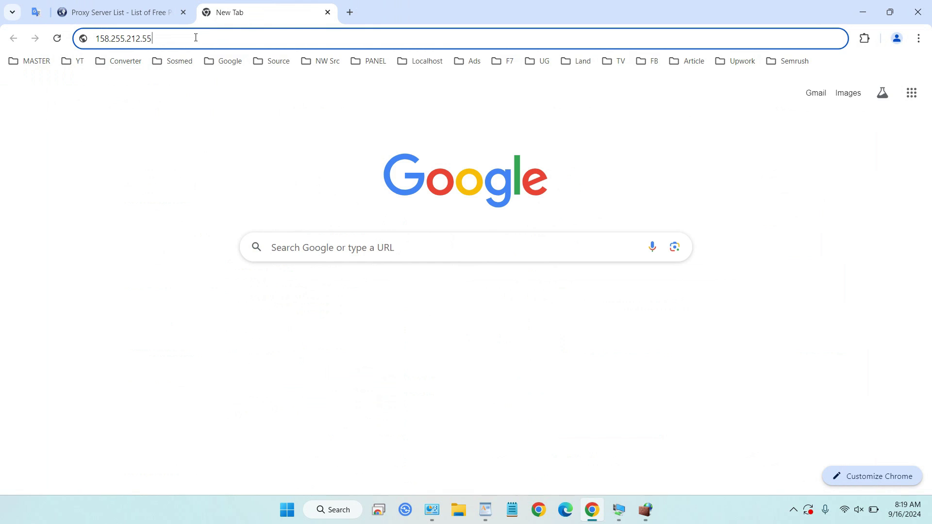
pyautogui.write(':')
pyautogui.hotkey('ctrl', 'v')
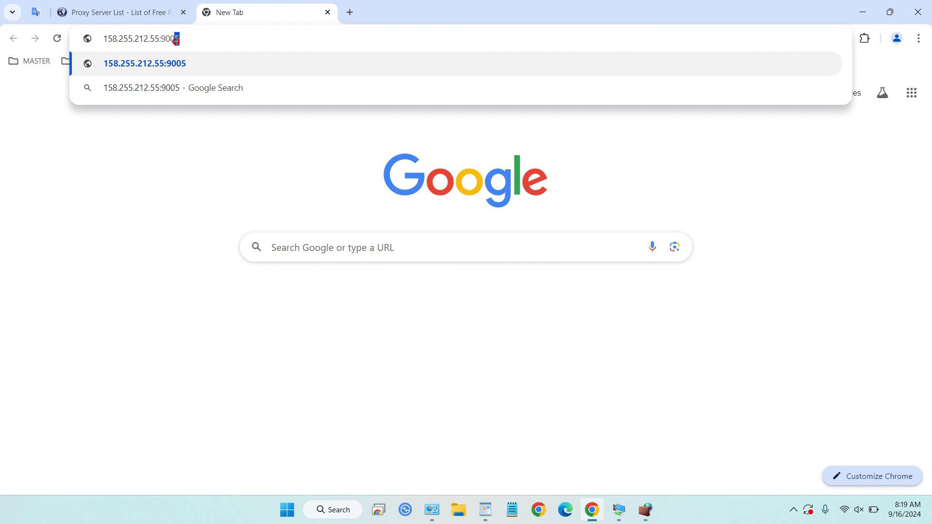
pyautogui.moveTo(180, 39); pyautogui.dragTo(161, 41)
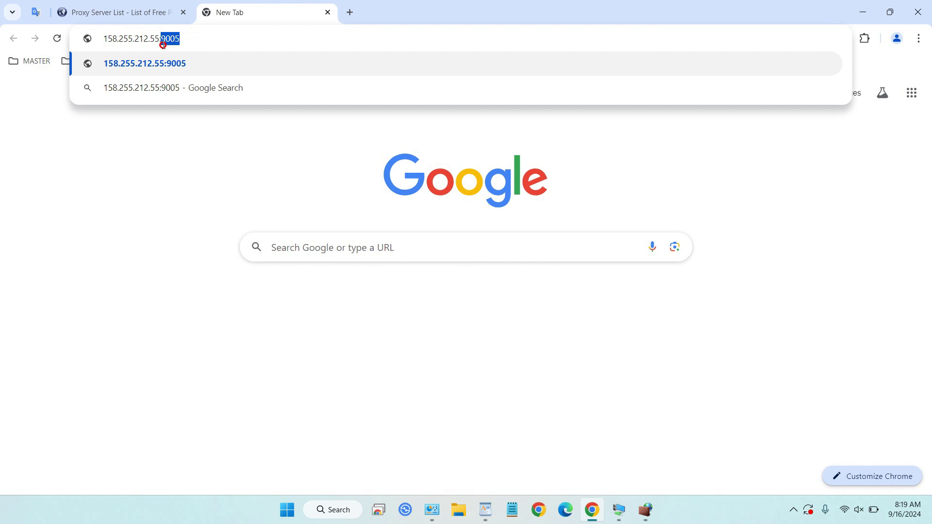
pyautogui.click(211, 40)
pyautogui.press('Return')
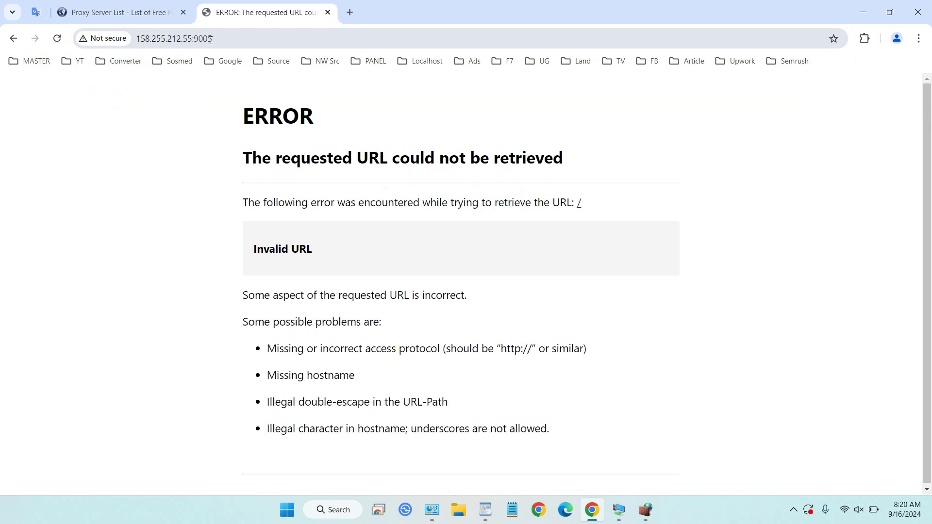
# Examine the page returned by the proxy address and highlight the port number in the URL.
pyautogui.moveTo(213, 114); pyautogui.dragTo(597, 428)
pyautogui.click(243, 115)
pyautogui.moveTo(196, 39); pyautogui.dragTo(241, 39)
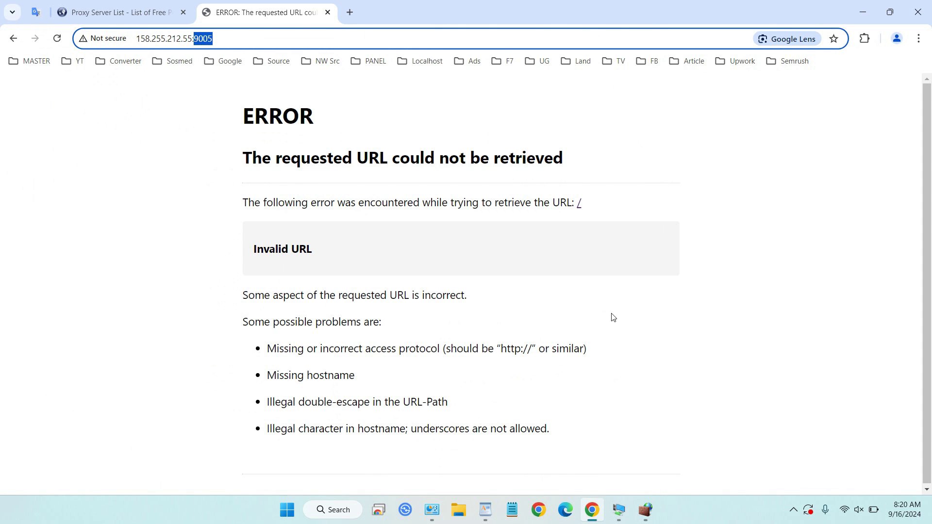
# Switch to Windows Defender Firewall with Advanced Security, maximize its window and display the outbound rules, rechecking the port number in Chrome.
pyautogui.click(652, 511)
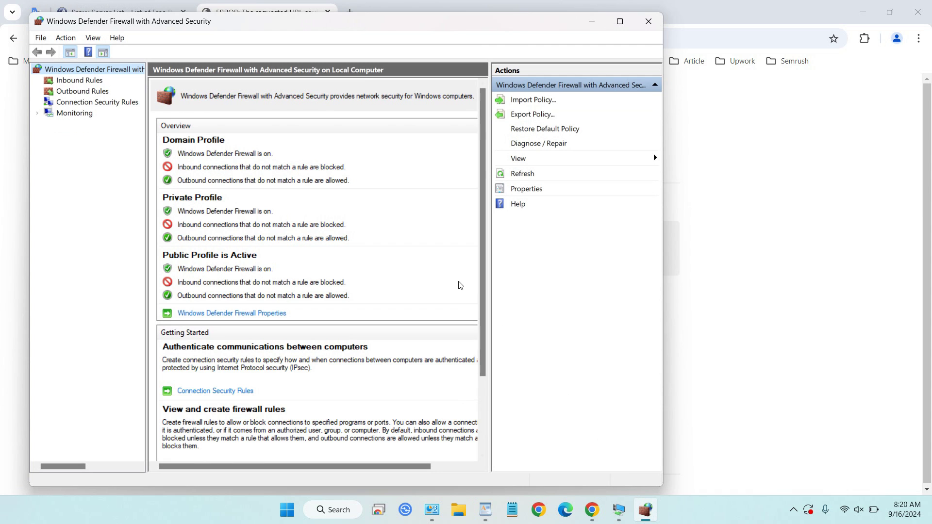
pyautogui.click(620, 21)
pyautogui.click(39, 66)
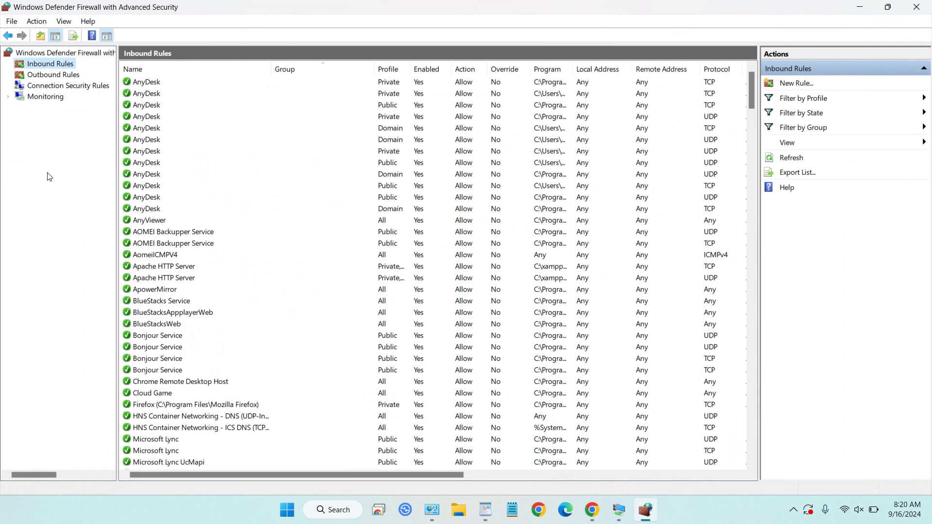
pyautogui.click(61, 76)
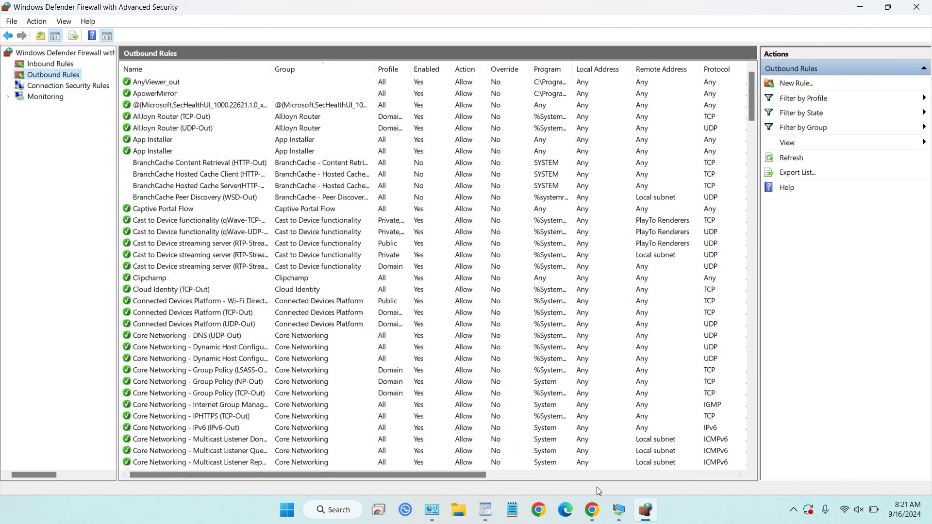
pyautogui.click(592, 510)
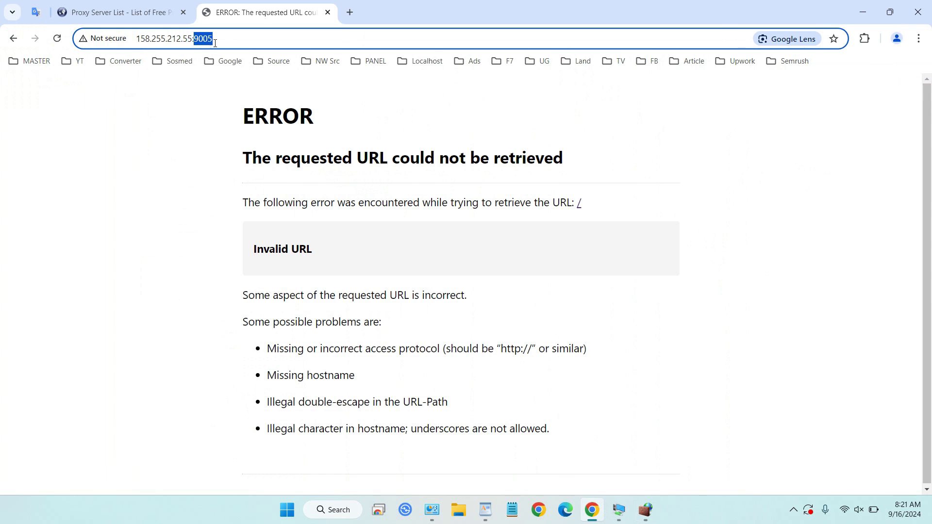
pyautogui.click(645, 513)
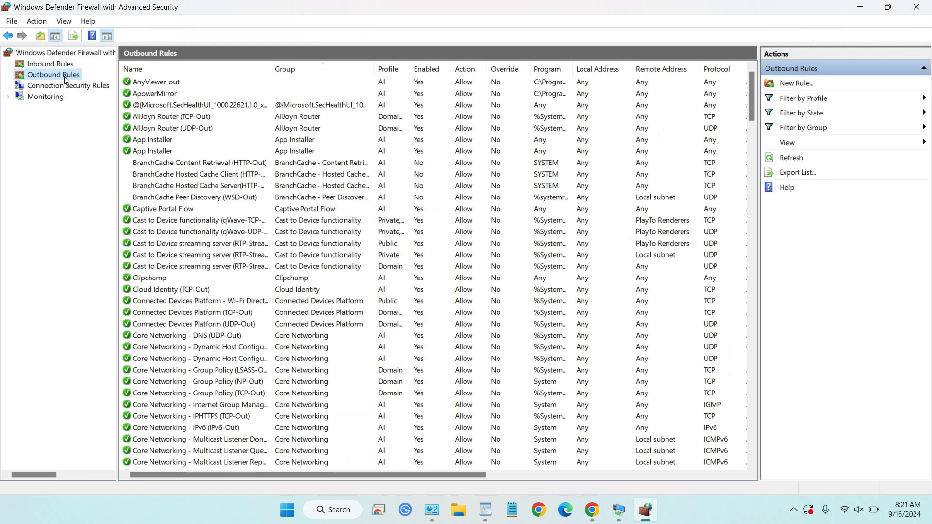
# Start a new outbound rule with Port as the rule type and proceed to its protocol and ports settings.
pyautogui.click(802, 85)
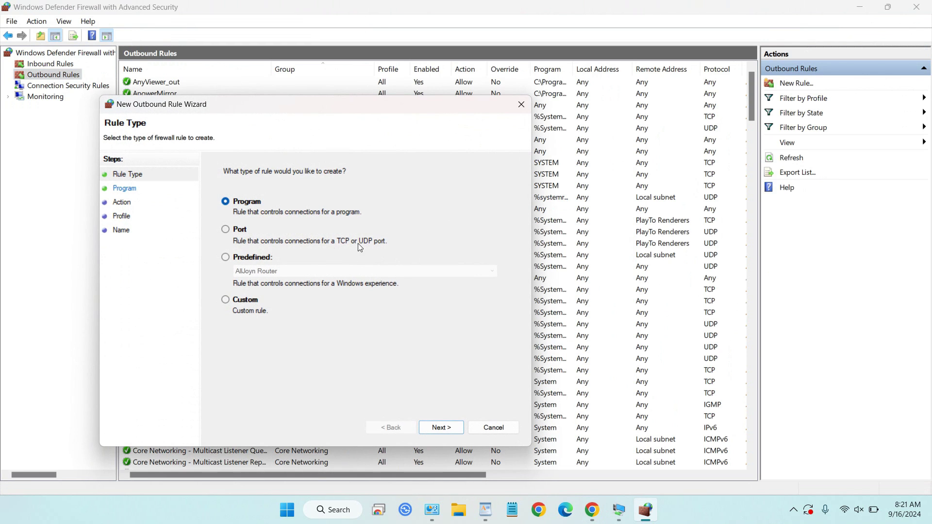
pyautogui.click(241, 233)
pyautogui.click(439, 428)
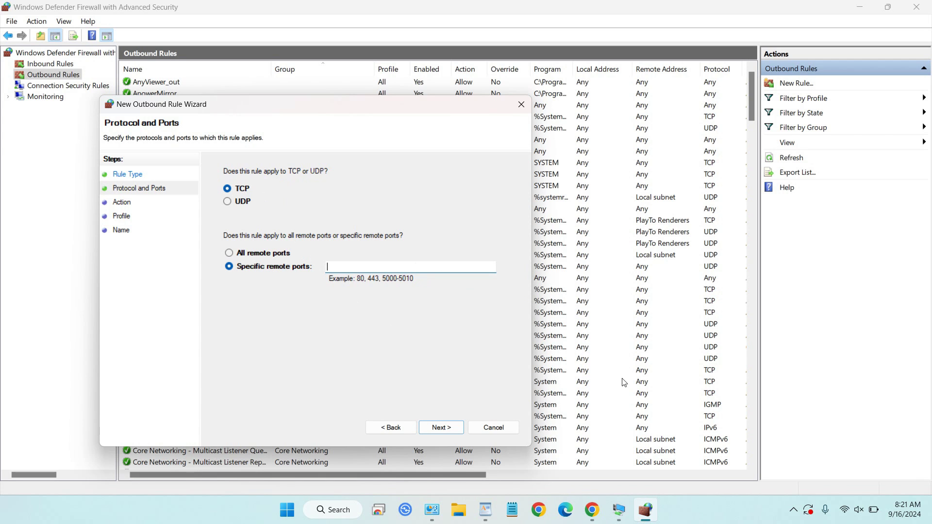
# Copy port 9005 from the address in Chrome and enter it as the TCP rule's specific remote port in the firewall wizard.
pyautogui.click(595, 514)
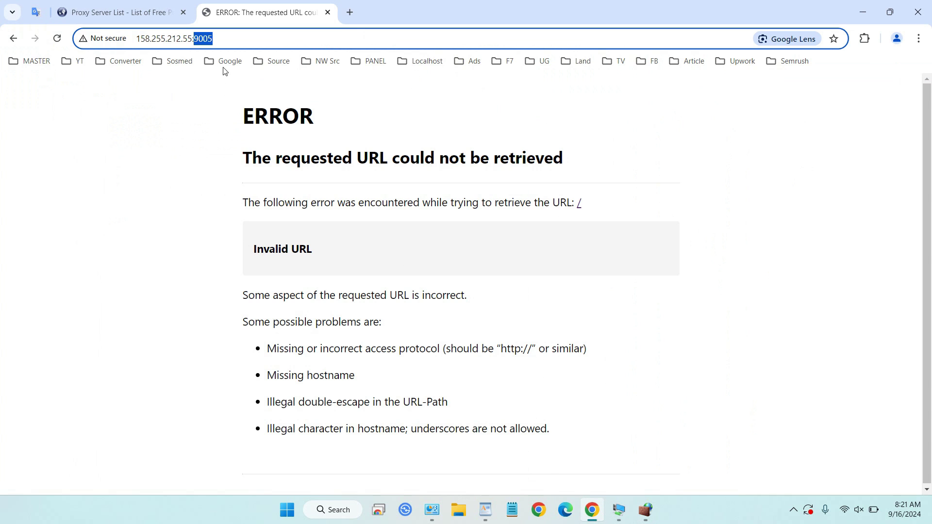
pyautogui.rightClick(205, 40)
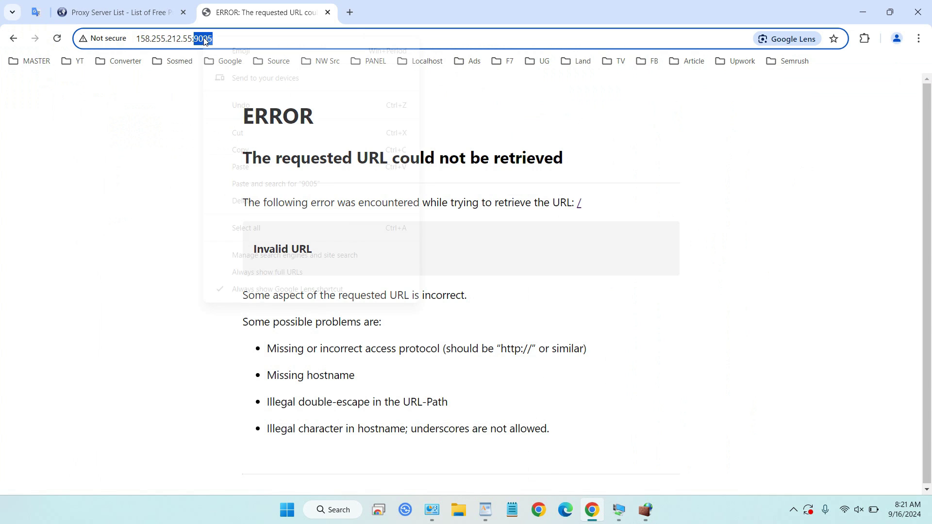
pyautogui.click(258, 150)
pyautogui.click(643, 509)
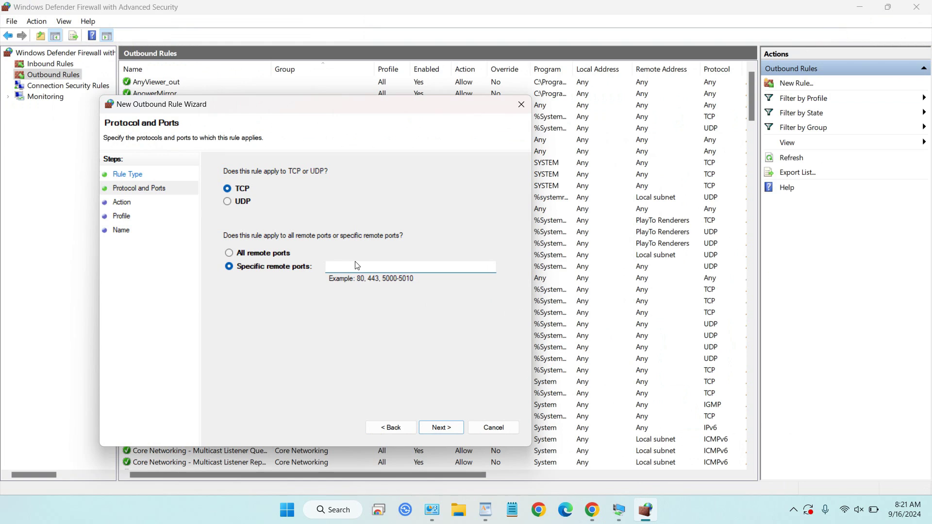
pyautogui.hotkey('ctrl', 'v')
pyautogui.click(455, 430)
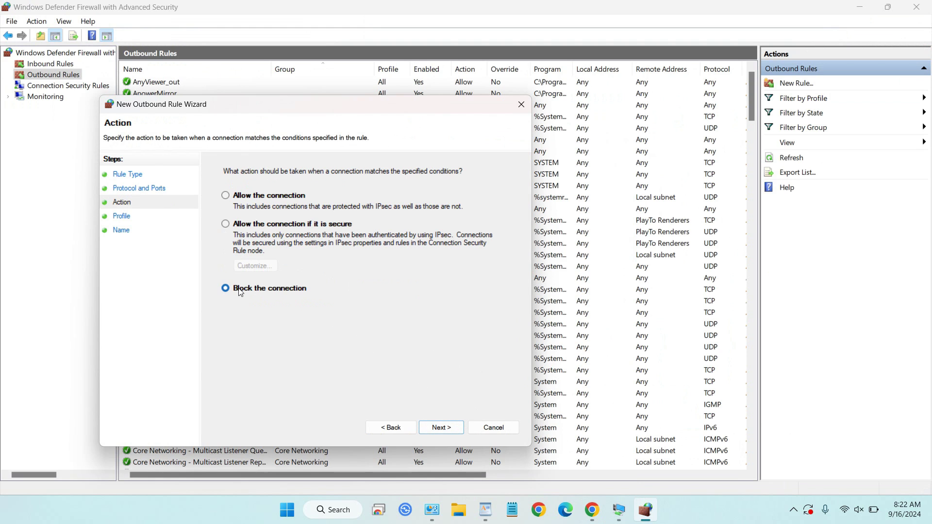
# Set the rule to block the connection for all three profiles, name it Test with description Testing, and create it.
pyautogui.click(438, 429)
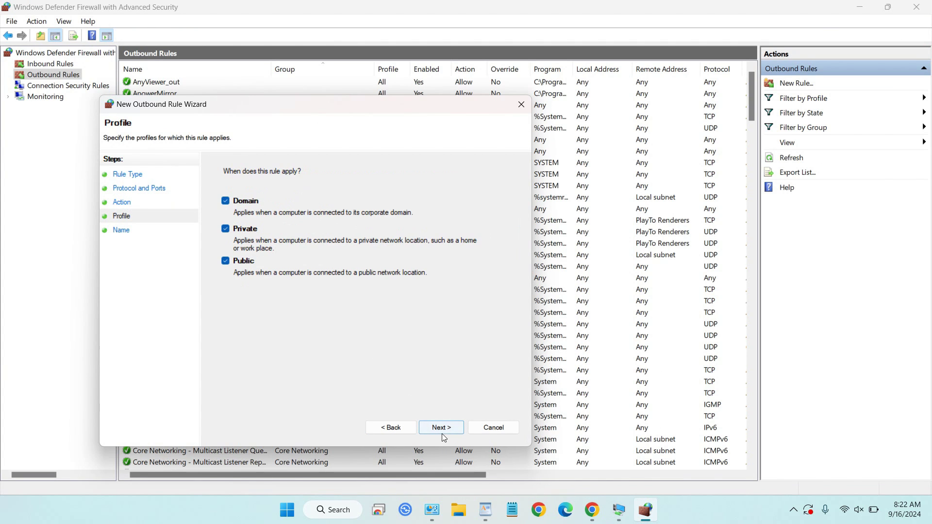
pyautogui.click(441, 429)
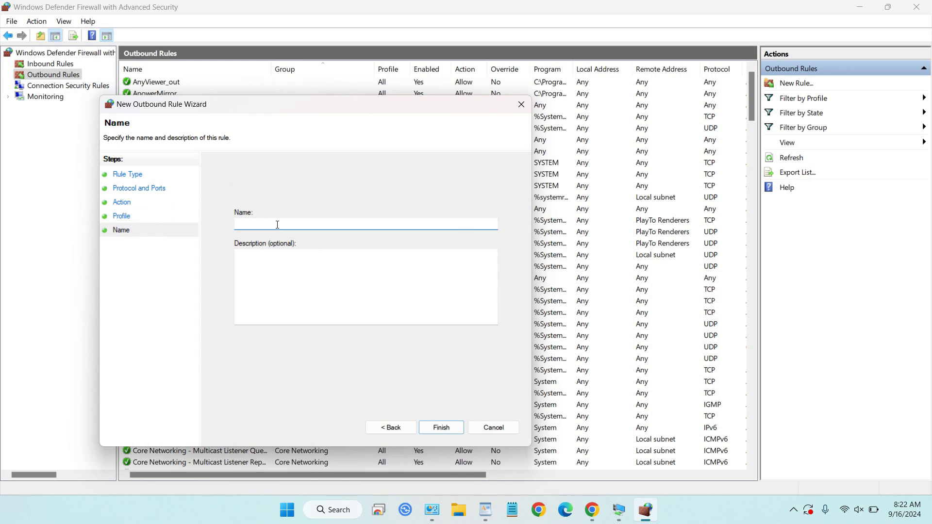
pyautogui.write('Test')
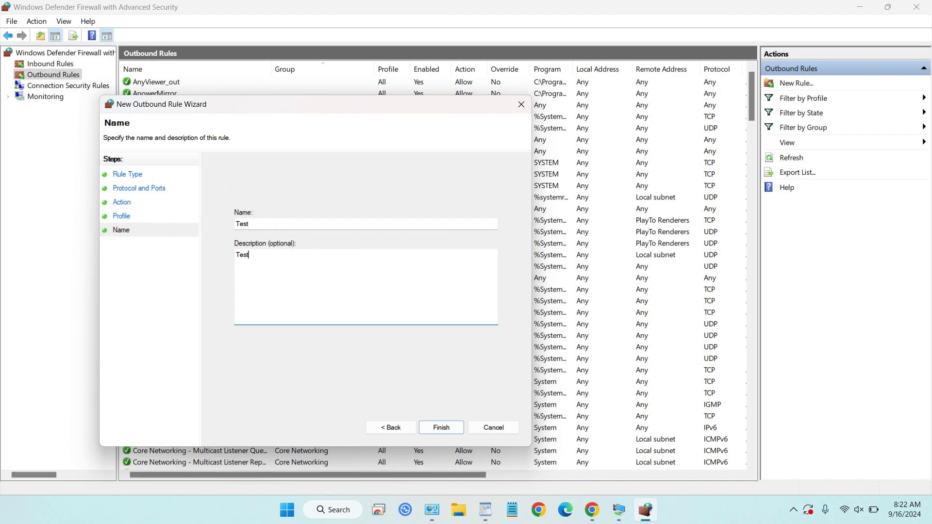
pyautogui.write('ng')
pyautogui.click(442, 427)
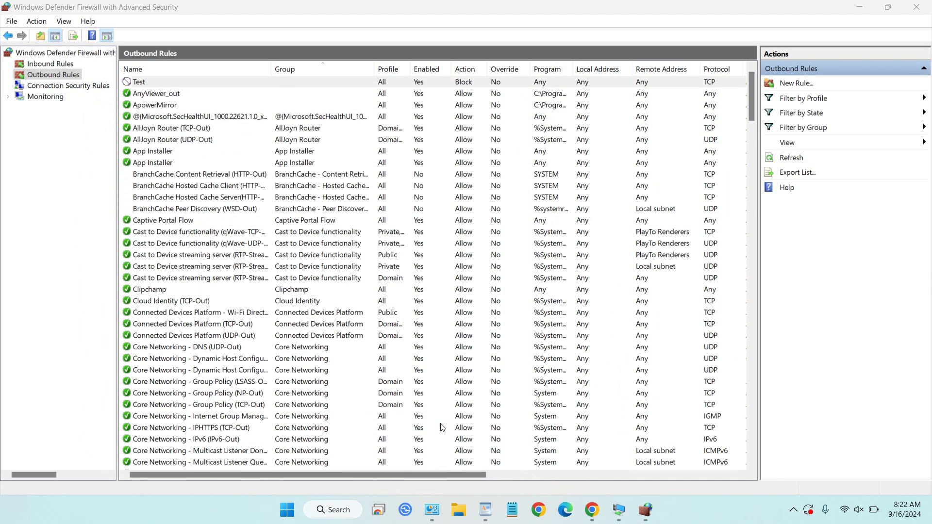
# Select the Test rule, switch to Chrome, reload 158.255.212.55:9005 and check whether the port is blocked.
pyautogui.click(201, 87)
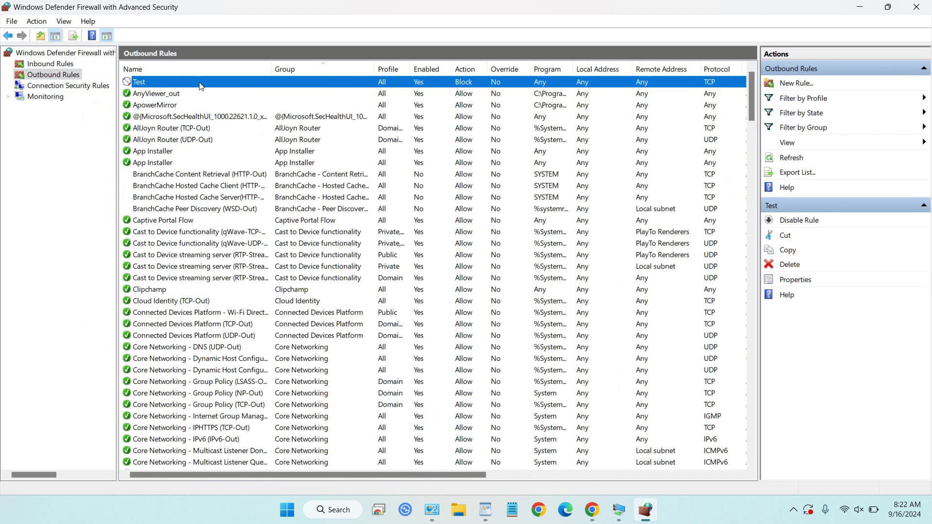
pyautogui.click(592, 509)
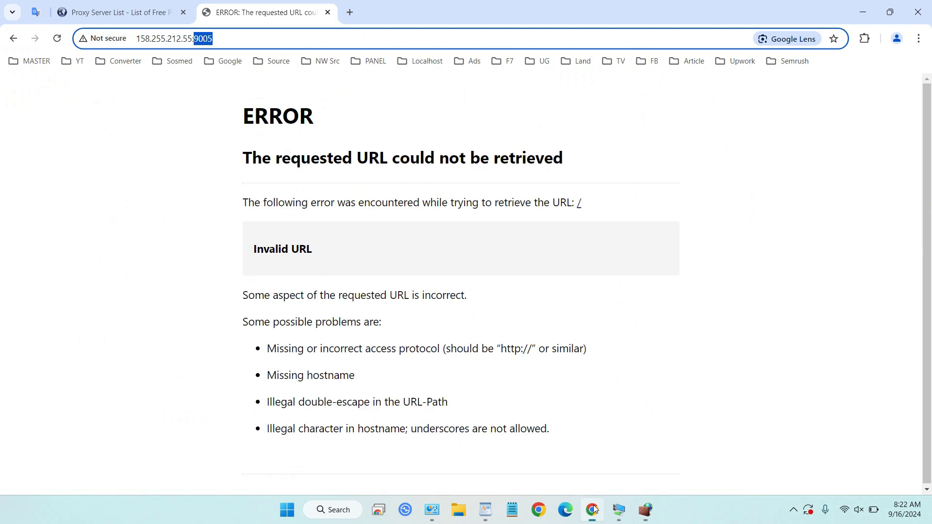
pyautogui.click(57, 46)
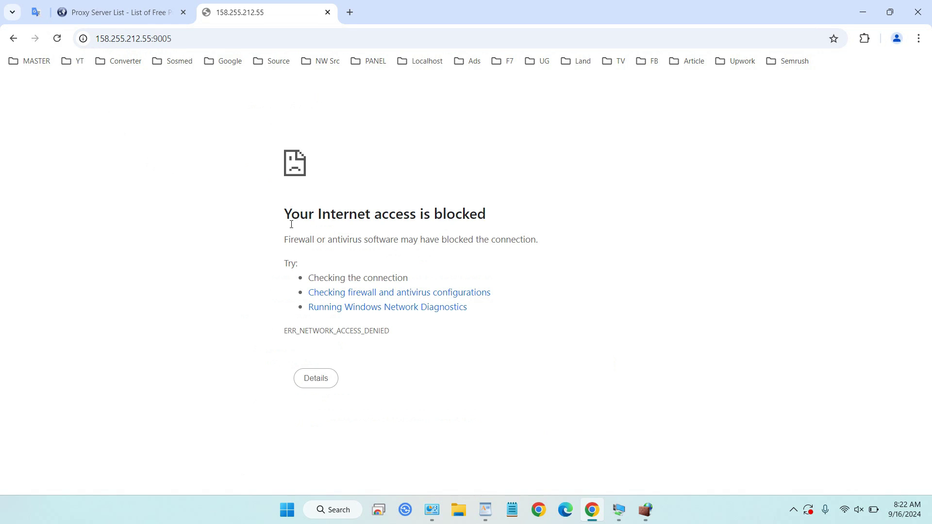
pyautogui.moveTo(273, 214); pyautogui.dragTo(517, 220)
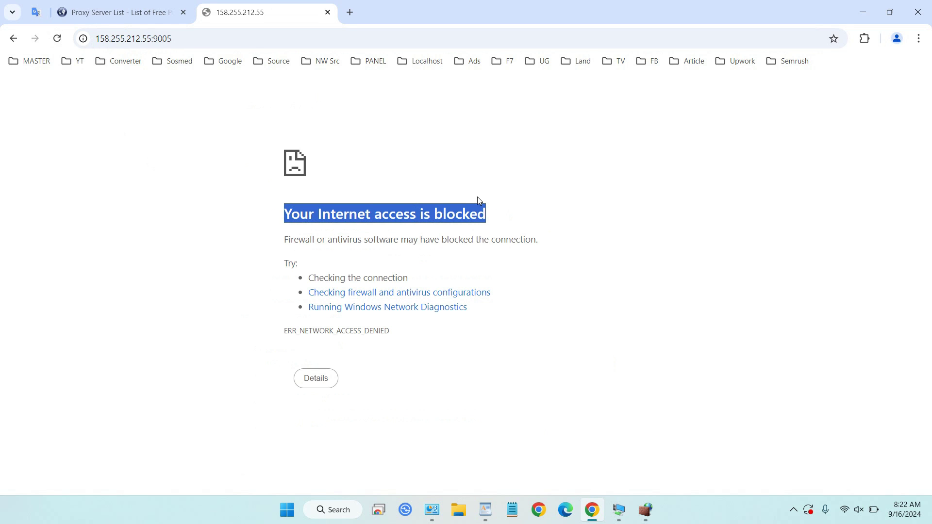
pyautogui.moveTo(154, 38); pyautogui.dragTo(204, 40)
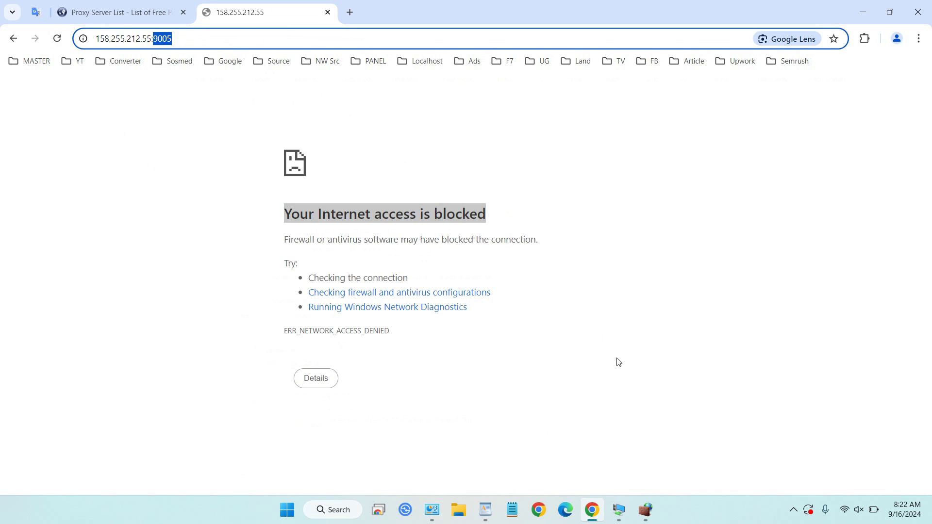
# Switch back to the firewall and change the Test outbound rule's action to Allow the connection.
pyautogui.click(655, 512)
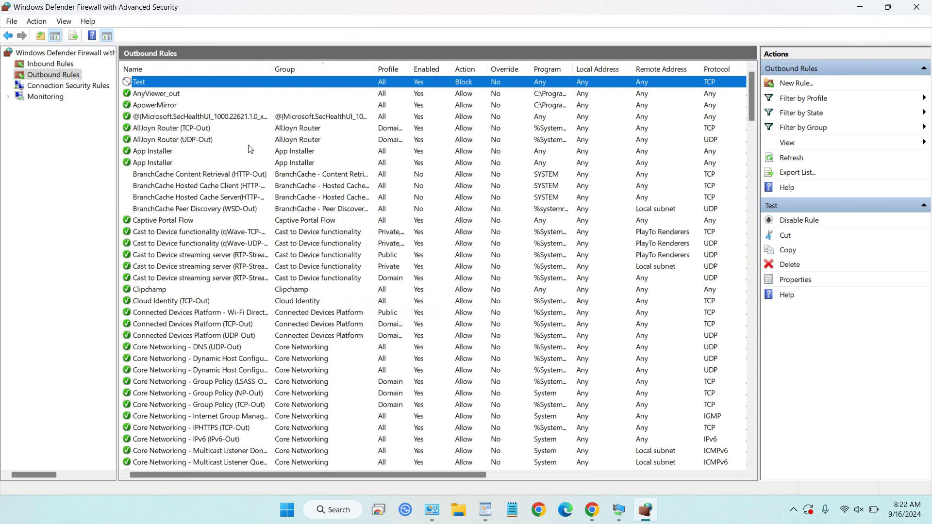
pyautogui.doubleClick(187, 84)
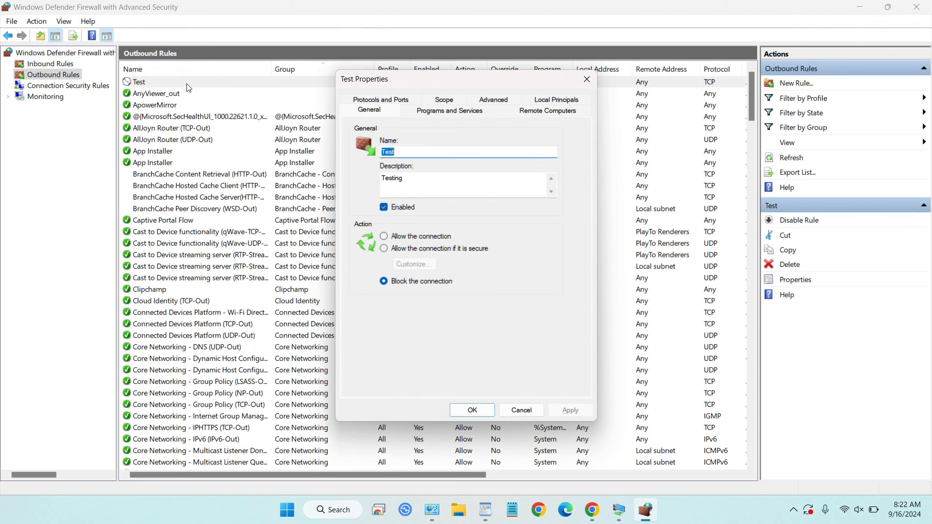
pyautogui.click(421, 237)
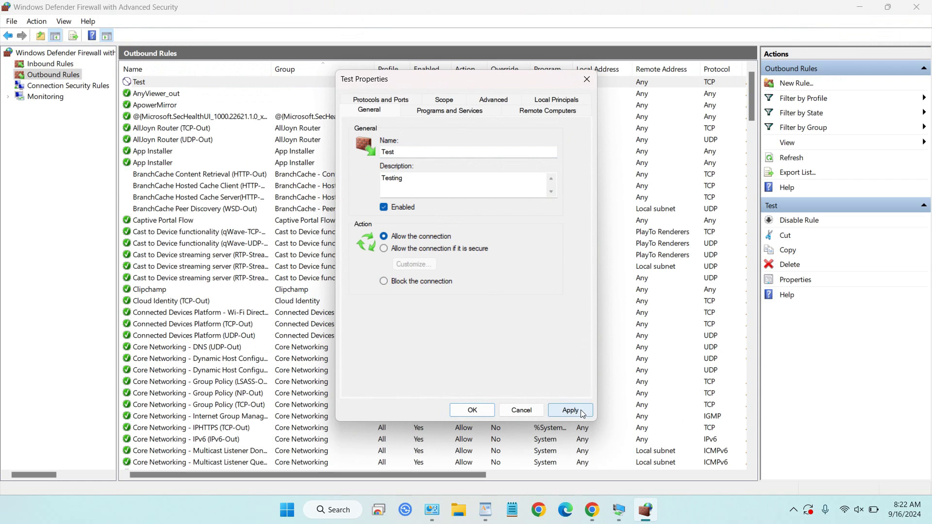
pyautogui.click(570, 410)
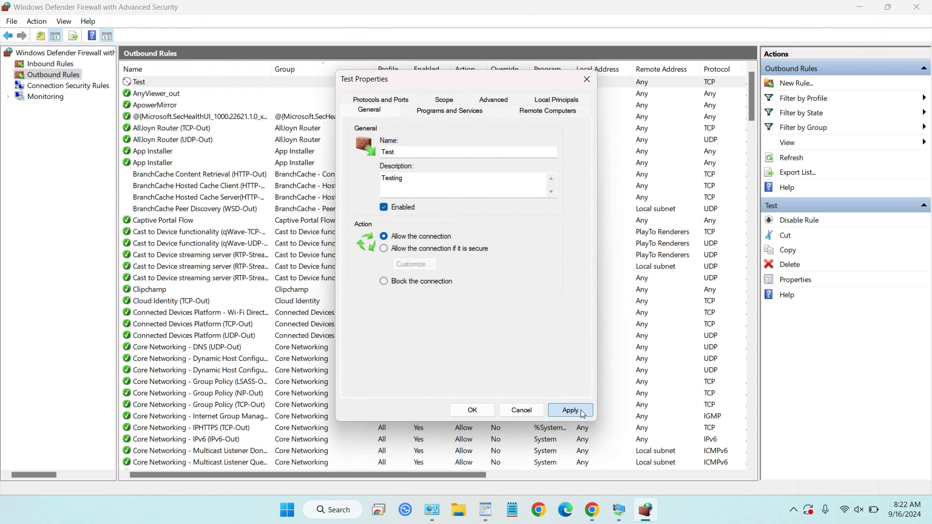
pyautogui.click(460, 413)
# Switch to Chrome and reload 158.255.212.55:9005 to check access with the rule set to allow.
pyautogui.click(592, 515)
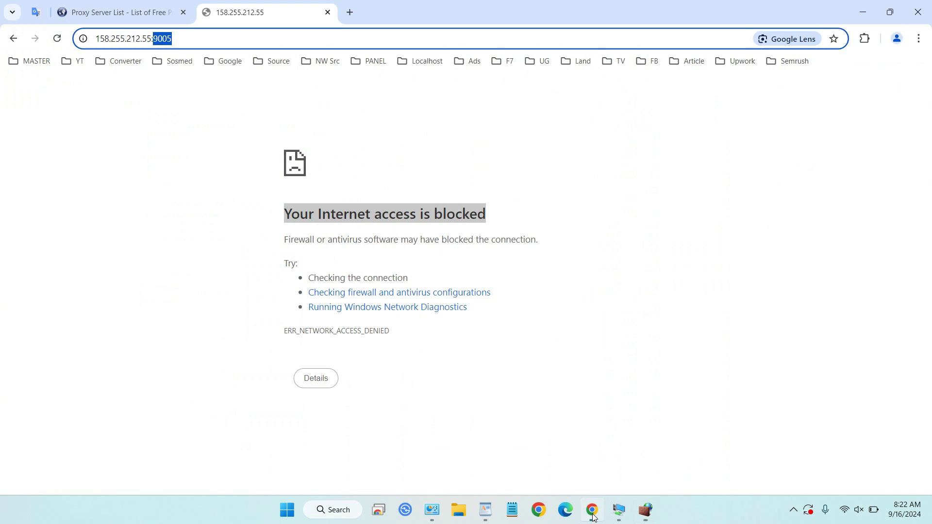
pyautogui.click(57, 38)
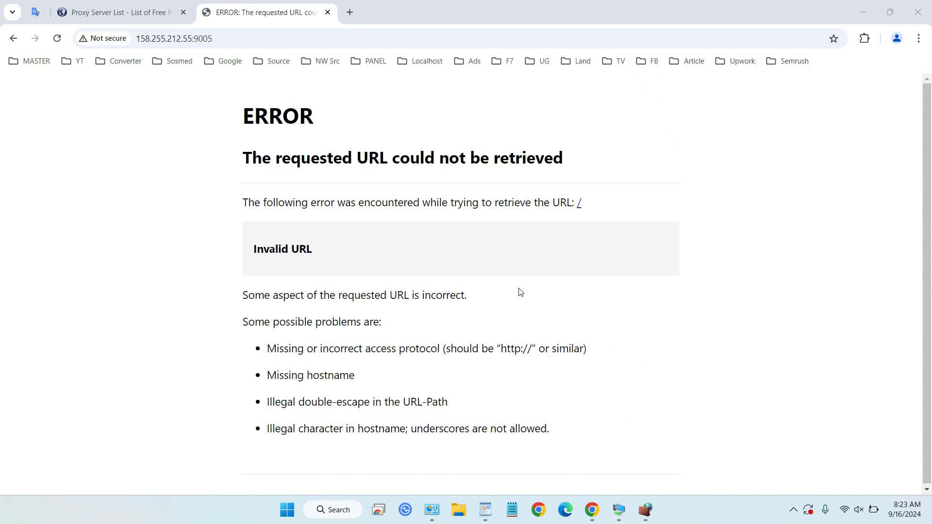
# View the page source of 158.255.212.55:9005, look through its code, and close the source view.
pyautogui.rightClick(546, 288)
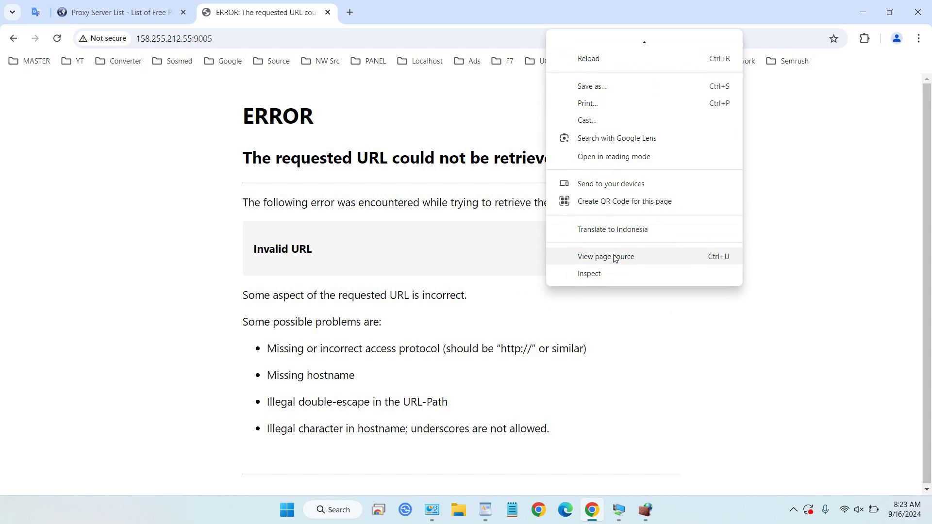
pyautogui.click(619, 260)
pyautogui.scroll(-3, 198, 244)
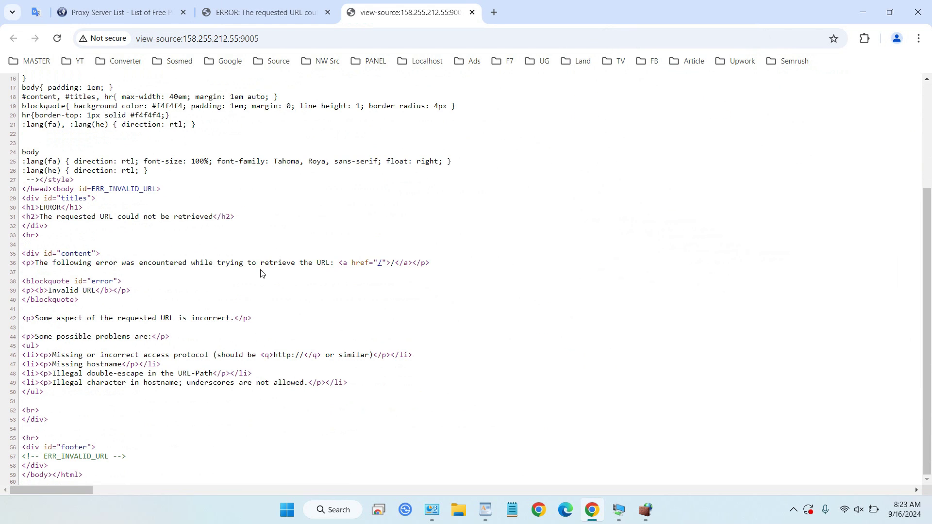
pyautogui.scroll(3, 261, 281)
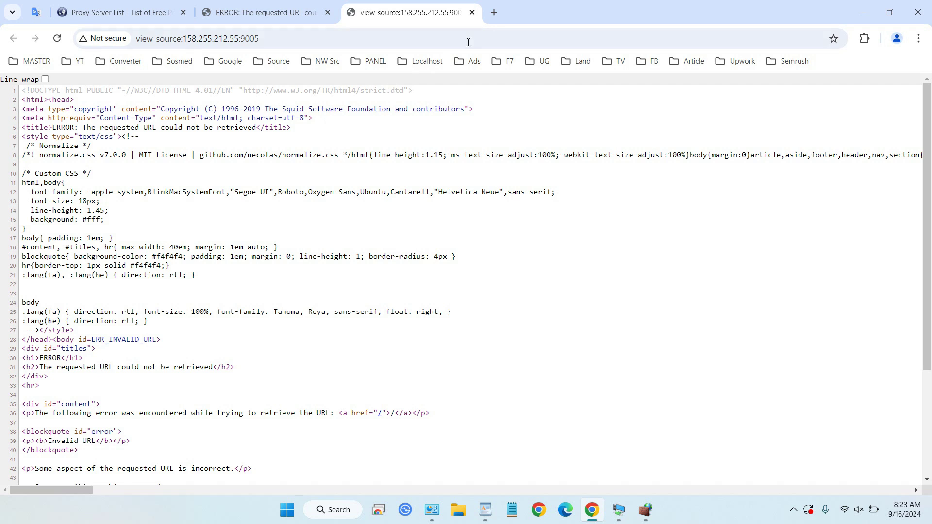
pyautogui.click(472, 12)
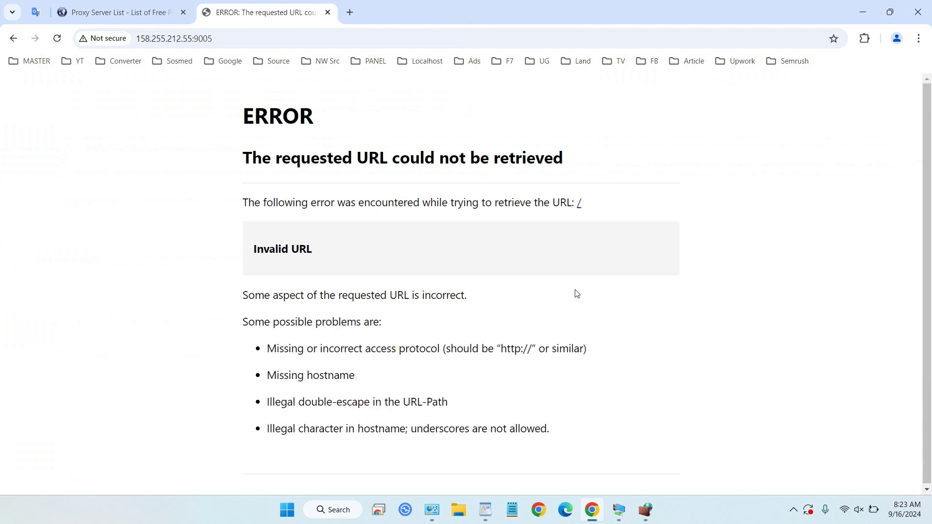
# Switch back to the firewall and change the Test outbound rule's action to Block the connection.
pyautogui.click(645, 510)
pyautogui.doubleClick(142, 84)
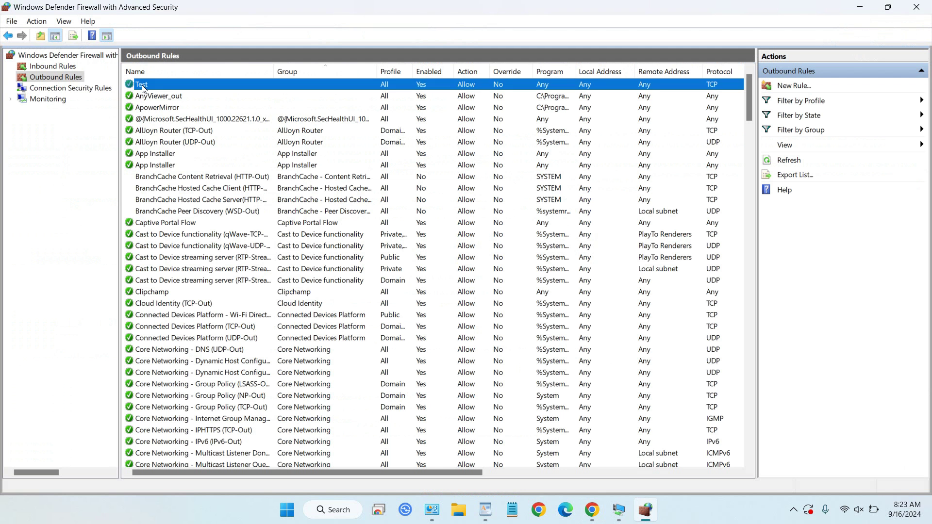
pyautogui.click(406, 281)
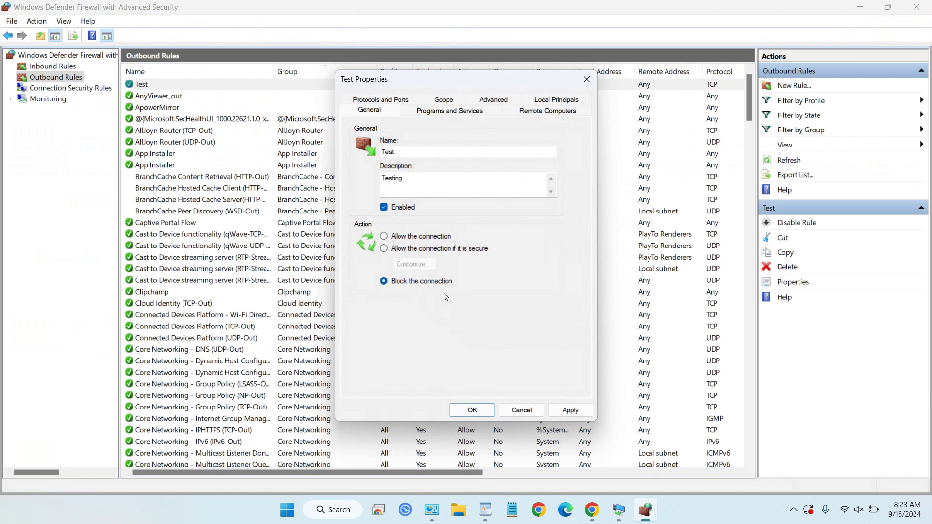
pyautogui.click(571, 410)
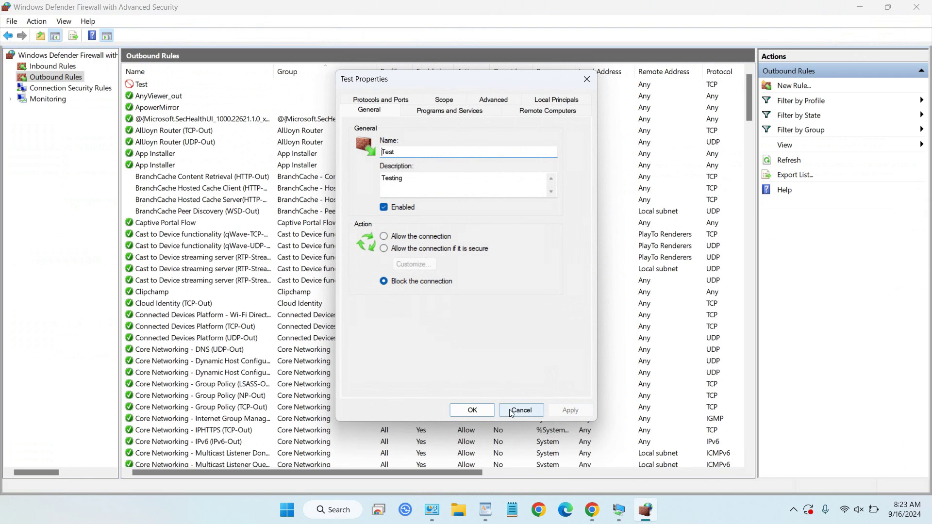
pyautogui.click(475, 411)
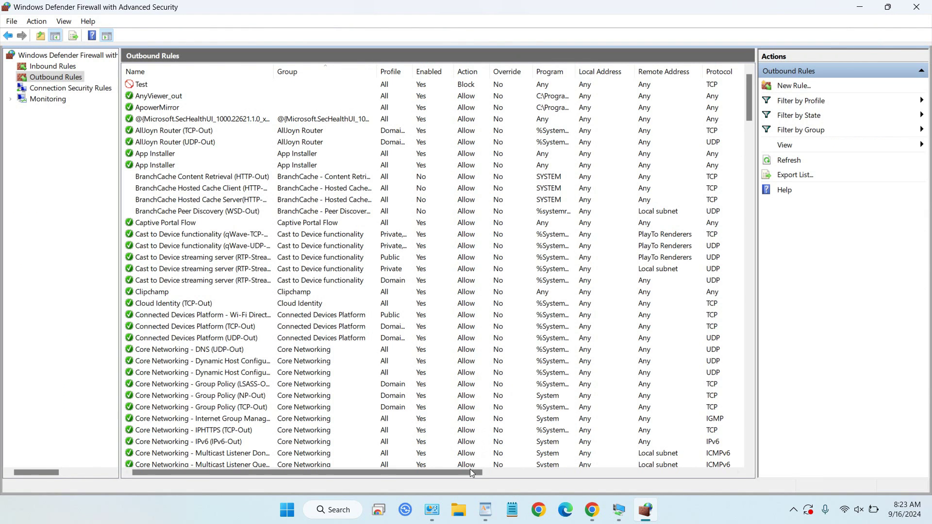
# Sort the outbound rules by remote port and select the rule for port 9005 to check its name and action.
pyautogui.moveTo(470, 473); pyautogui.dragTo(570, 475)
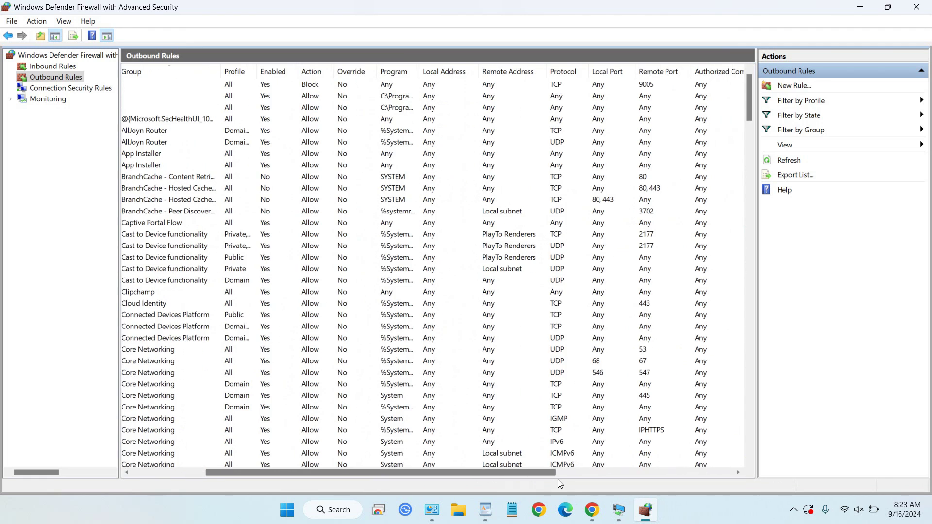
pyautogui.click(663, 78)
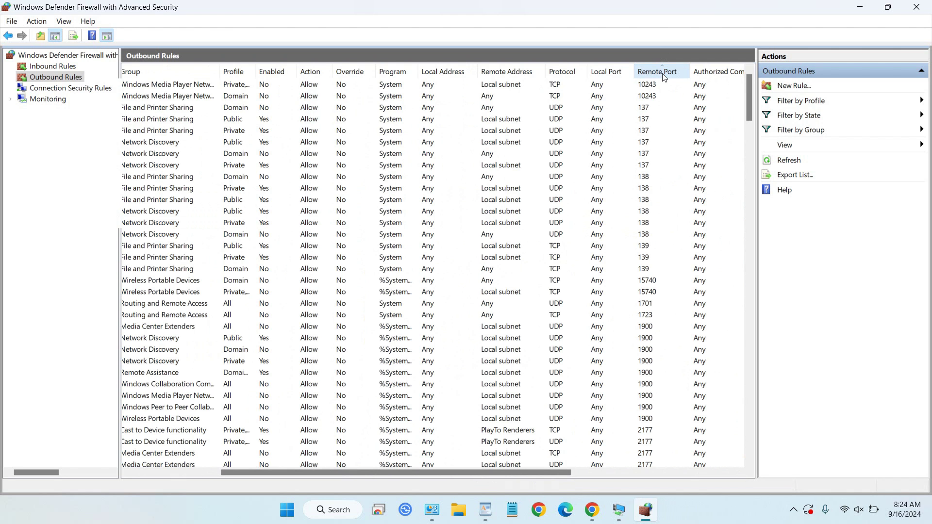
pyautogui.scroll(-3, 653, 153)
pyautogui.scroll(-20, 653, 153)
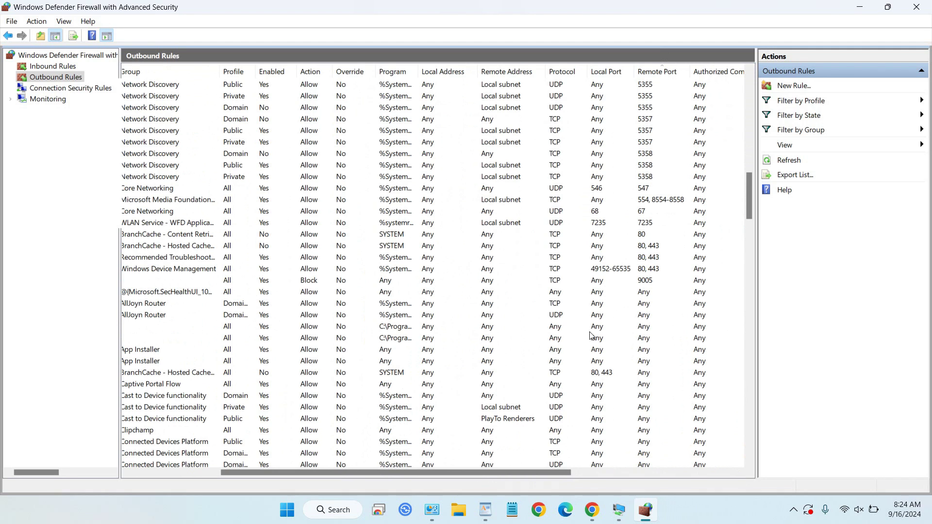
pyautogui.click(637, 281)
pyautogui.moveTo(402, 470); pyautogui.dragTo(293, 470)
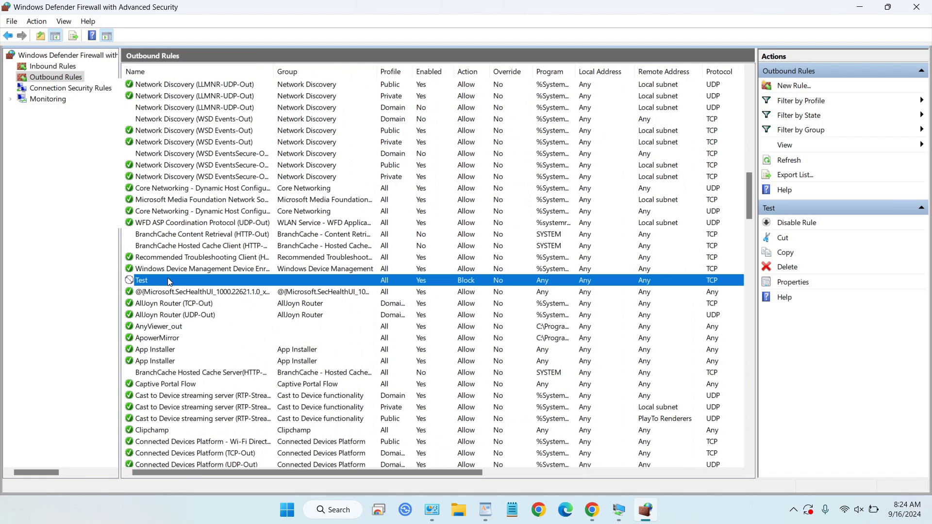
pyautogui.moveTo(442, 475); pyautogui.dragTo(576, 467)
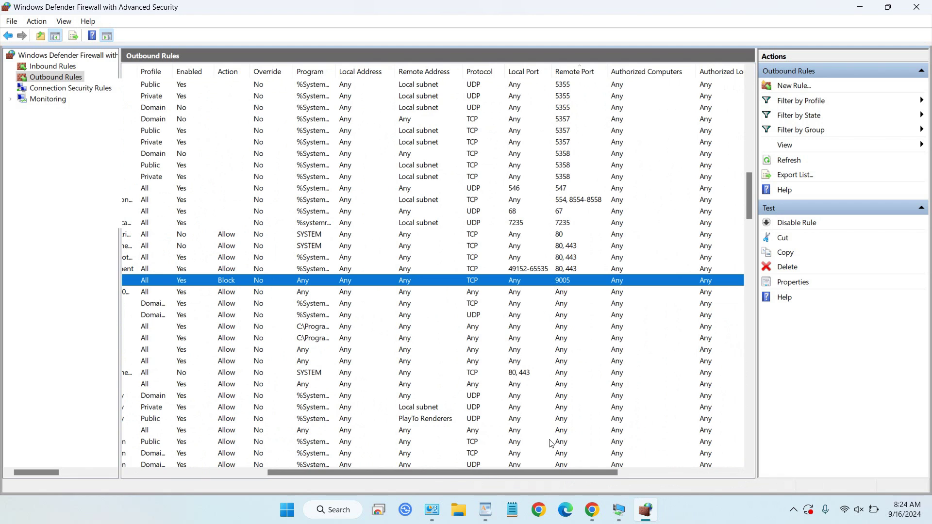
pyautogui.moveTo(549, 475); pyautogui.dragTo(352, 474)
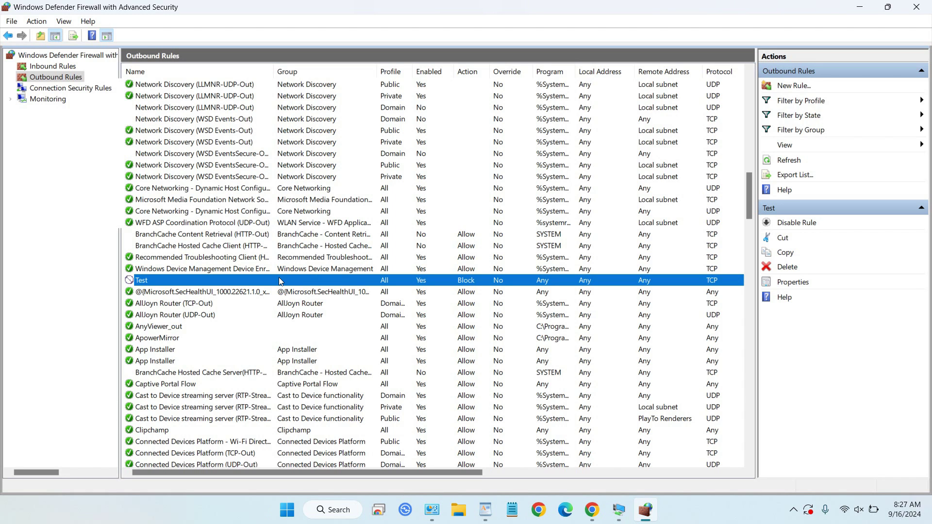
# Open Command Prompt and list the active connections and ports with netstat -ano.
pyautogui.click(347, 515)
pyautogui.write('cmd')
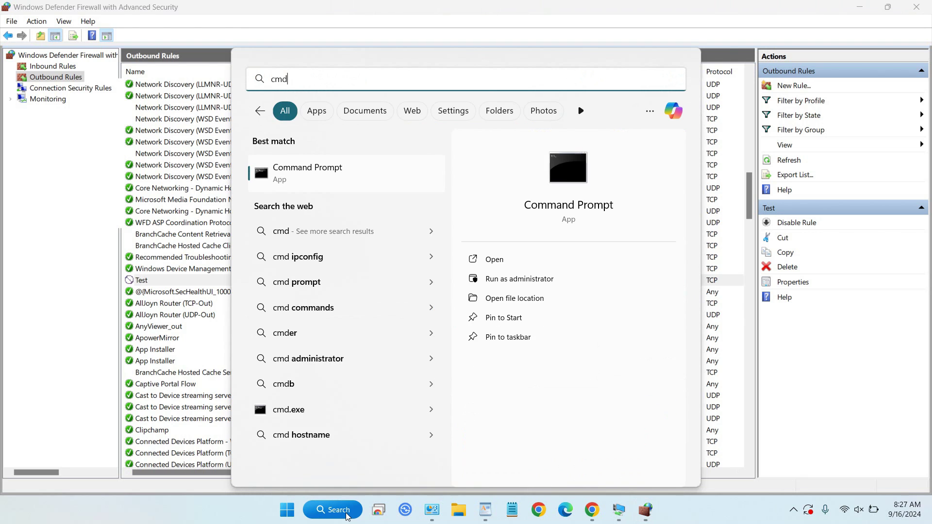
pyautogui.click(333, 179)
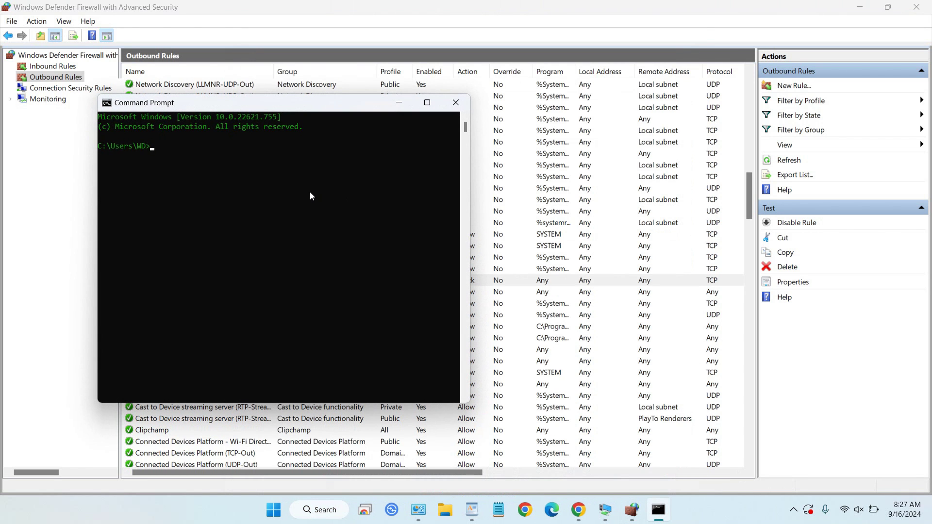
pyautogui.write('netstat -ano')
pyautogui.press('Return')
# Maximize the Command Prompt window and look through the whole list of connections, ports and states.
pyautogui.moveTo(466, 133); pyautogui.dragTo(466, 131)
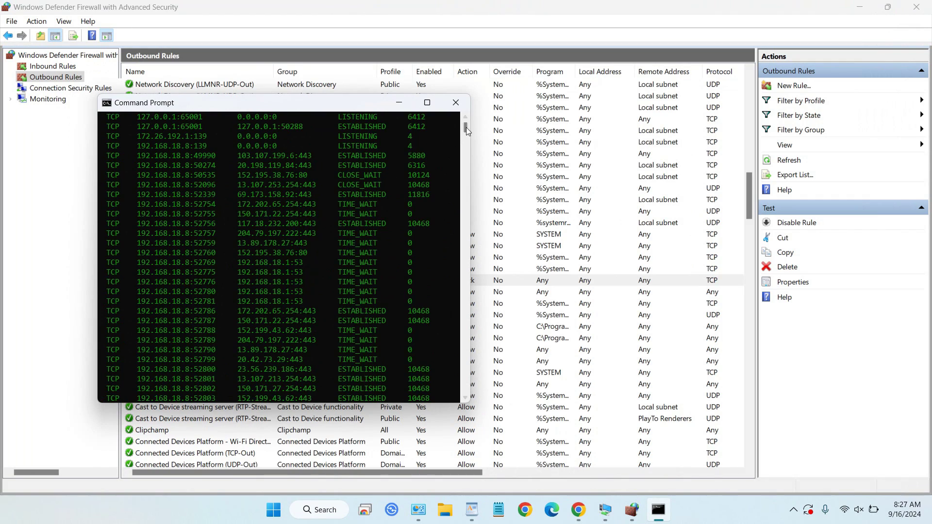
pyautogui.click(427, 102)
pyautogui.scroll(-15, 309, 131)
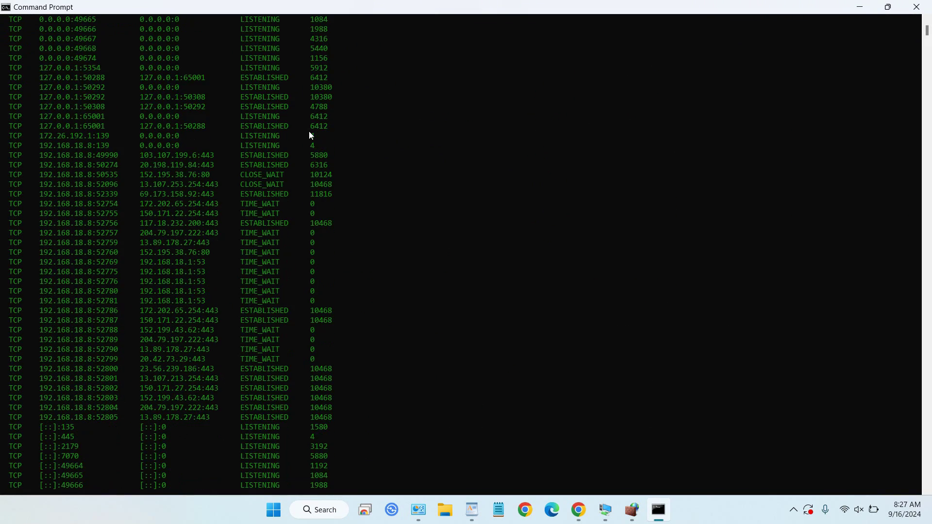
pyautogui.scroll(-14, 319, 137)
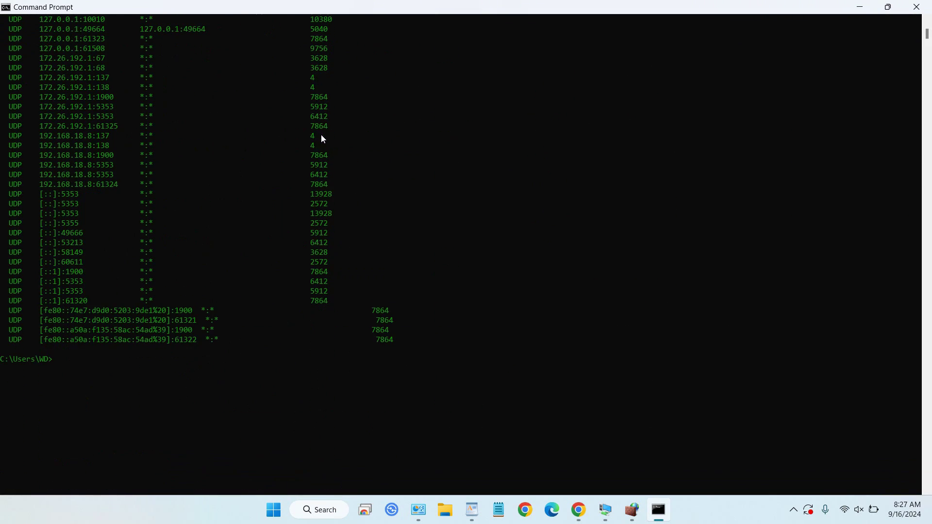